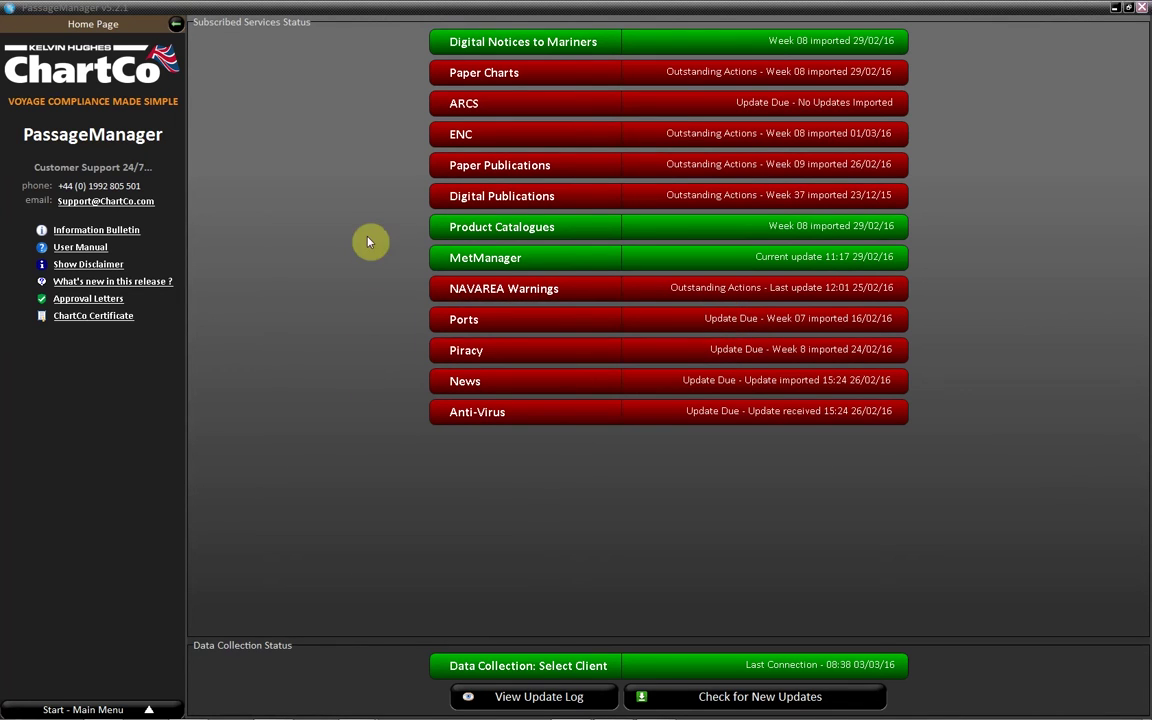
# Display the ENC corrections list showing the 19 unapplied AVCS updates
pyautogui.click(544, 139)
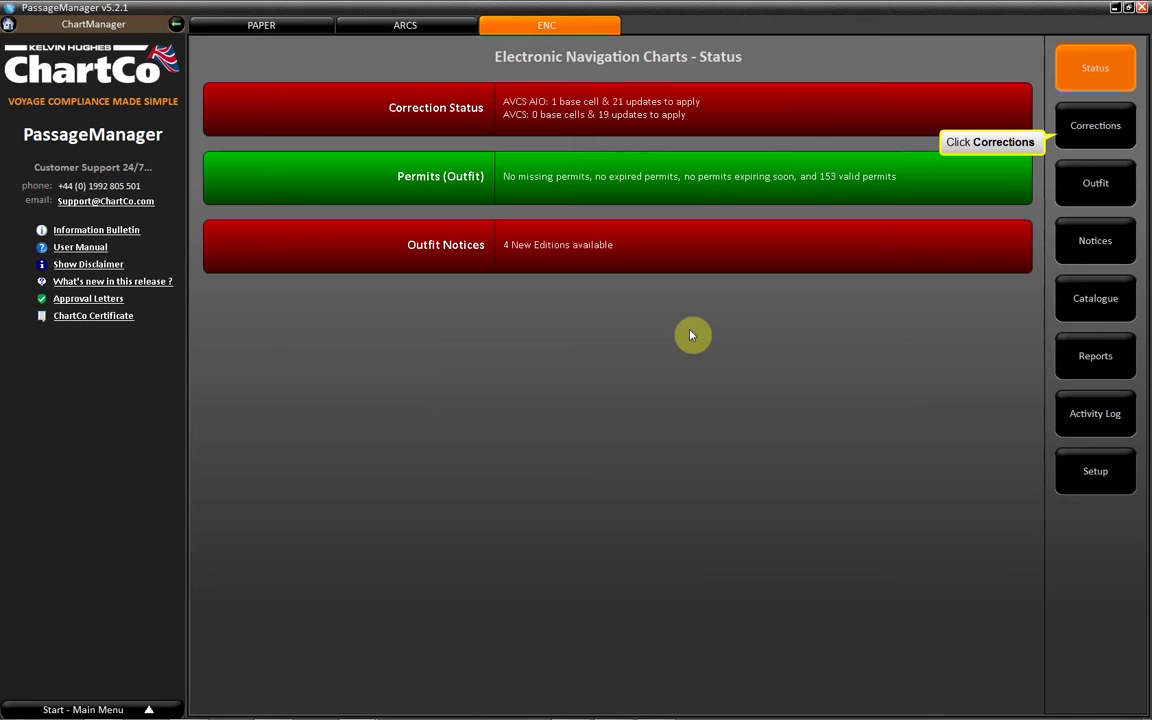
pyautogui.click(1064, 116)
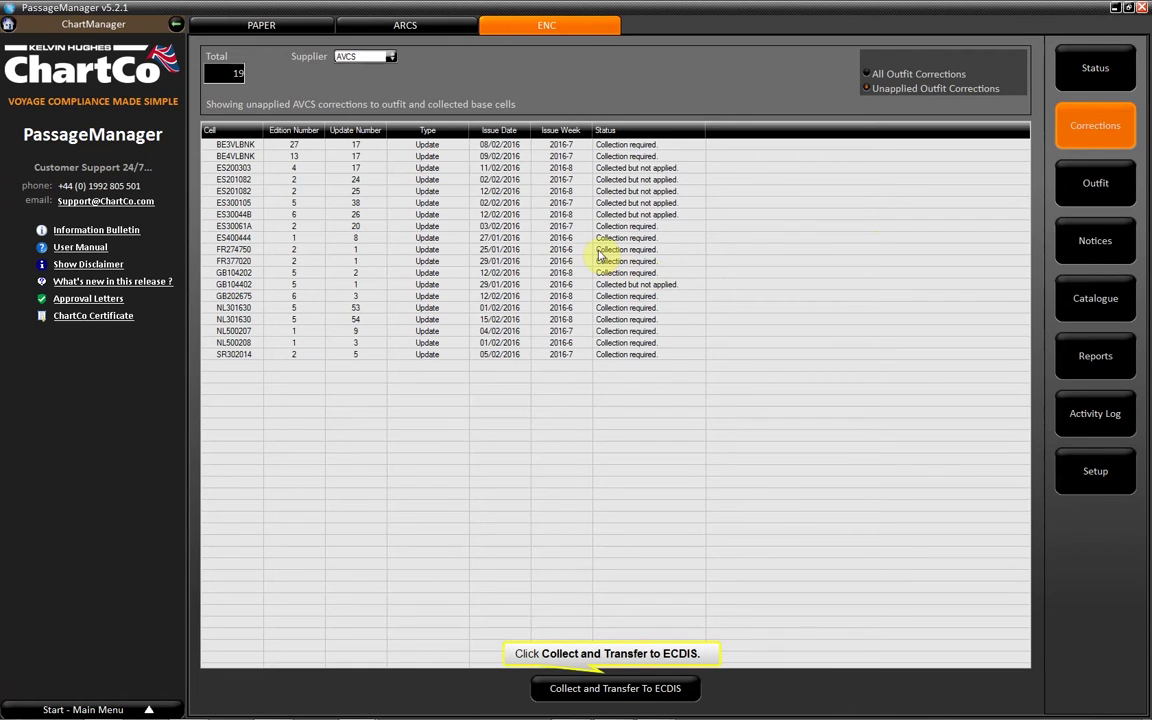
# Collect the 14 queued ENC correction files for ECDIS transfer, generating the ChartCo request
pyautogui.click(684, 688)
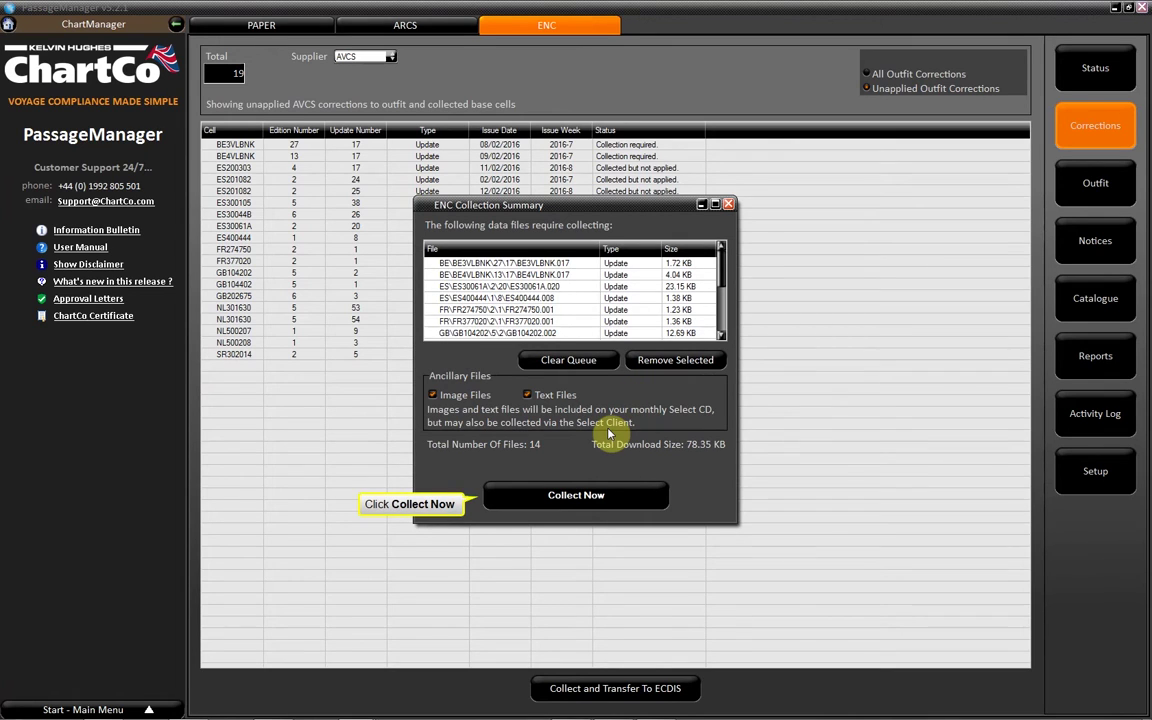
pyautogui.click(625, 494)
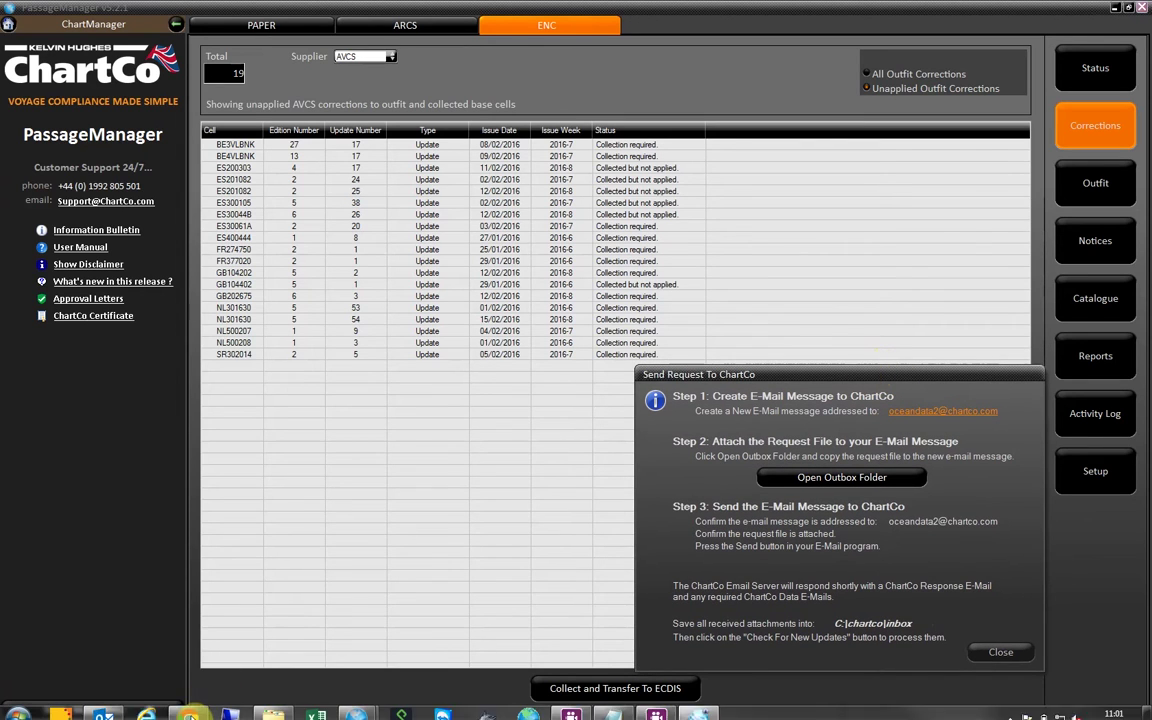
# Start a new Outlook message addressed to ChartCo's data service address
pyautogui.rightClick(103, 707)
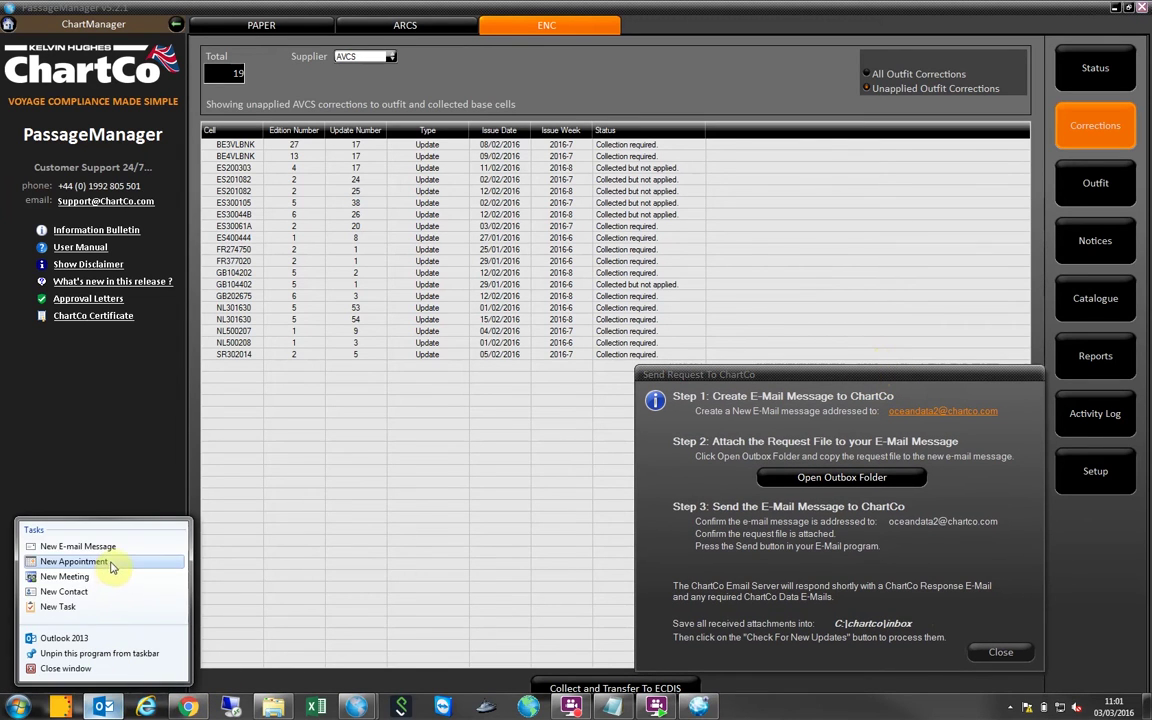
pyautogui.click(103, 546)
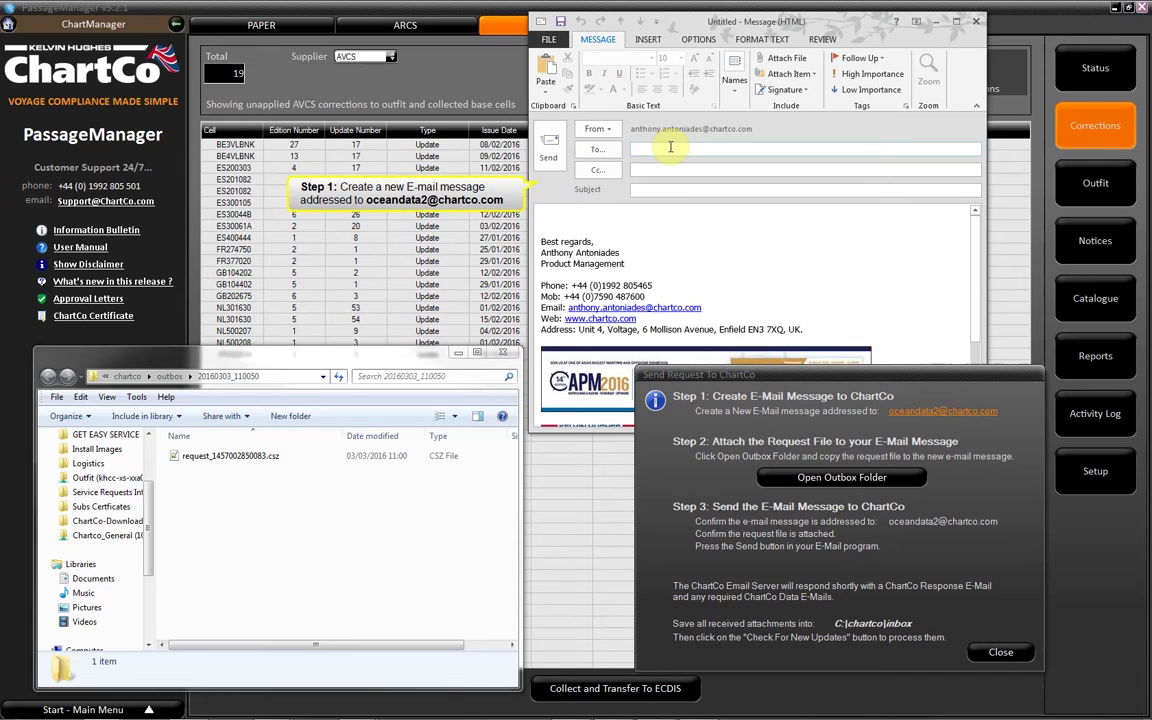
pyautogui.click(670, 147)
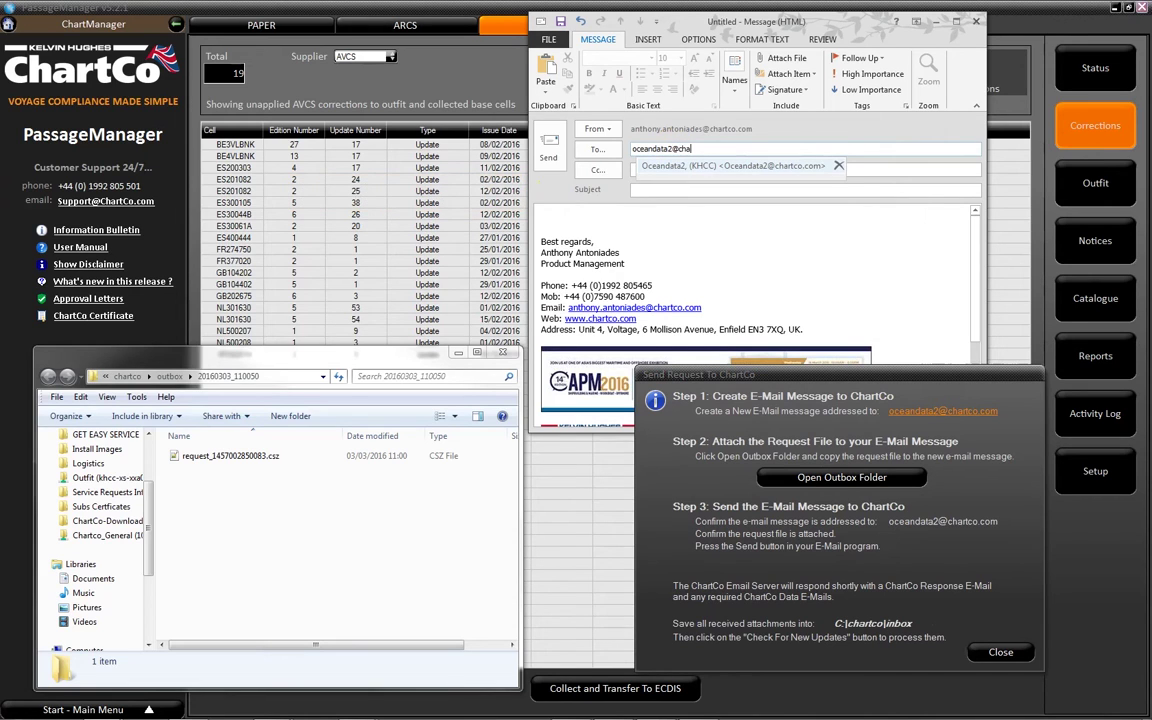
pyautogui.press('Return')
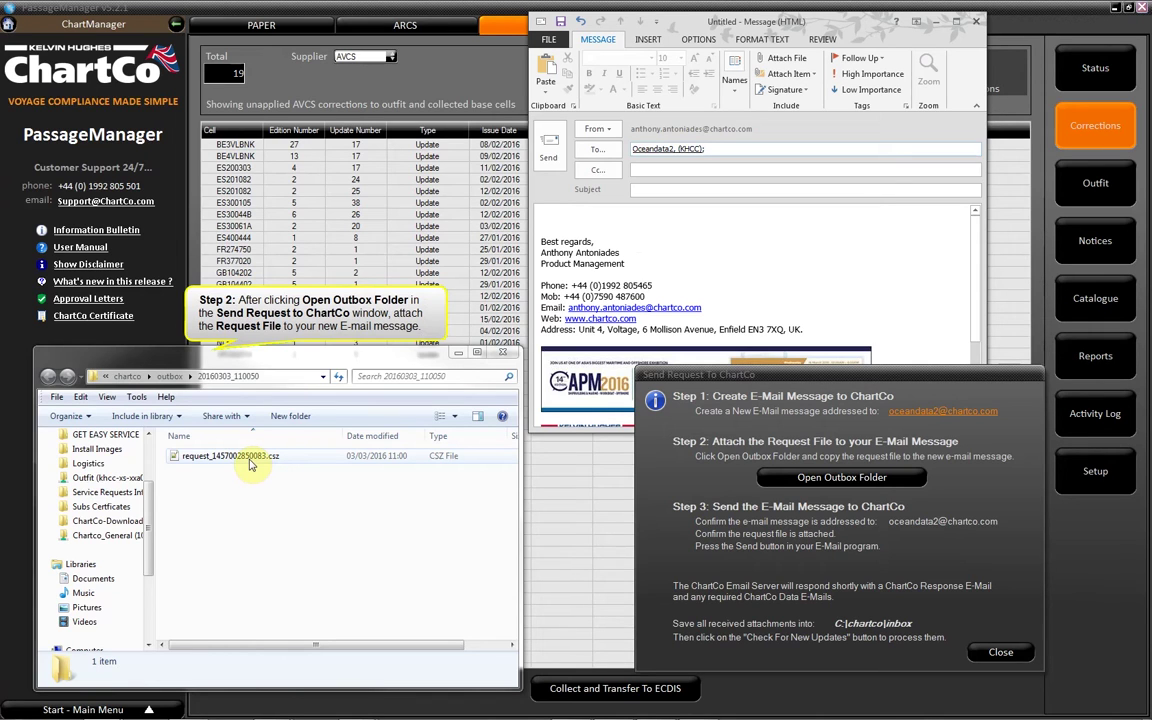
# Attach request_1457002850083.csz from the outbox folder and send the e-mail without a subject
pyautogui.click(248, 456)
pyautogui.moveTo(250, 463); pyautogui.dragTo(727, 232)
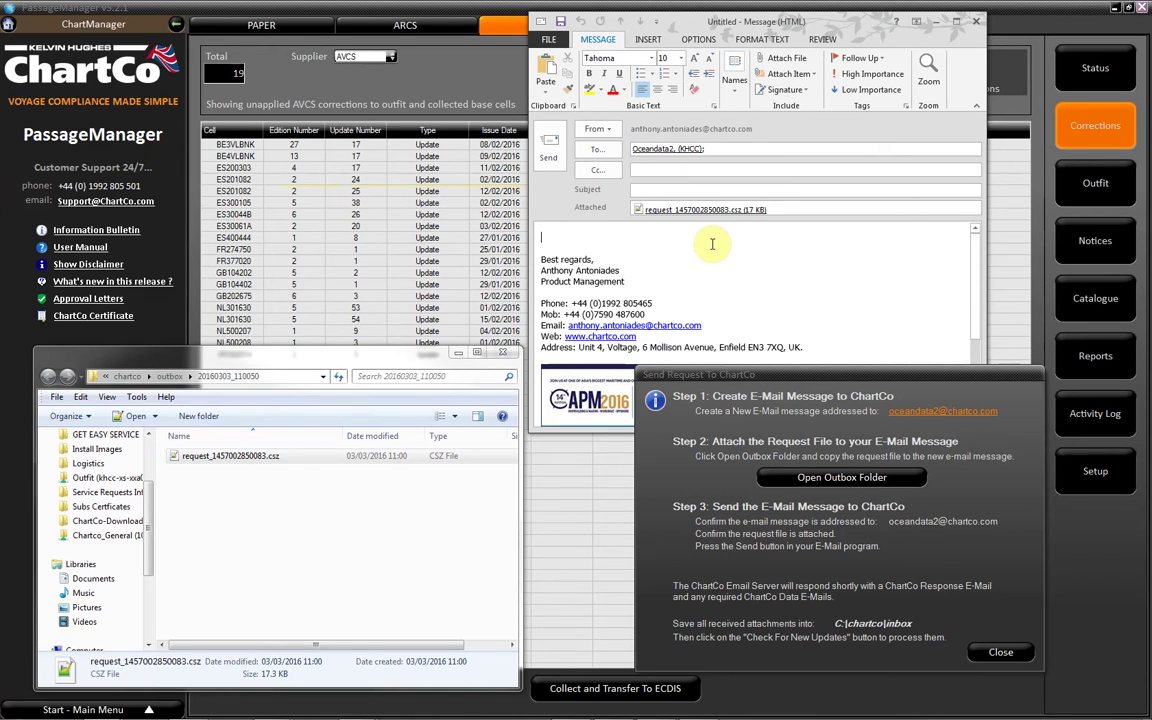
pyautogui.click(548, 152)
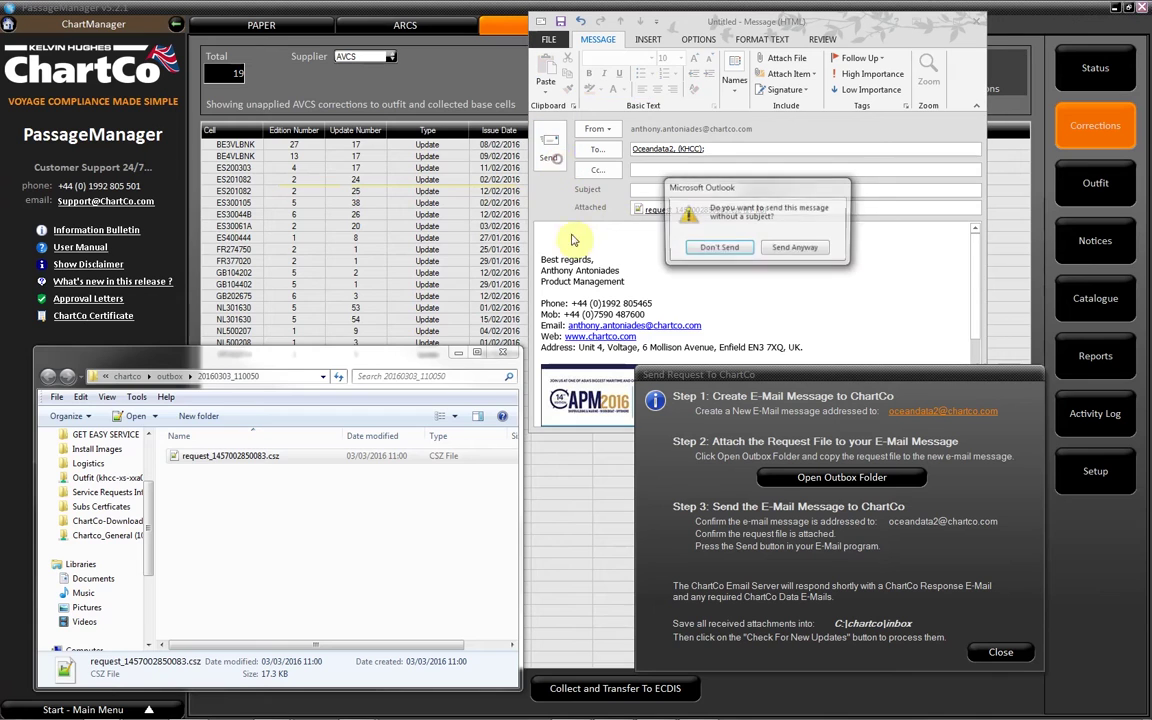
pyautogui.click(800, 247)
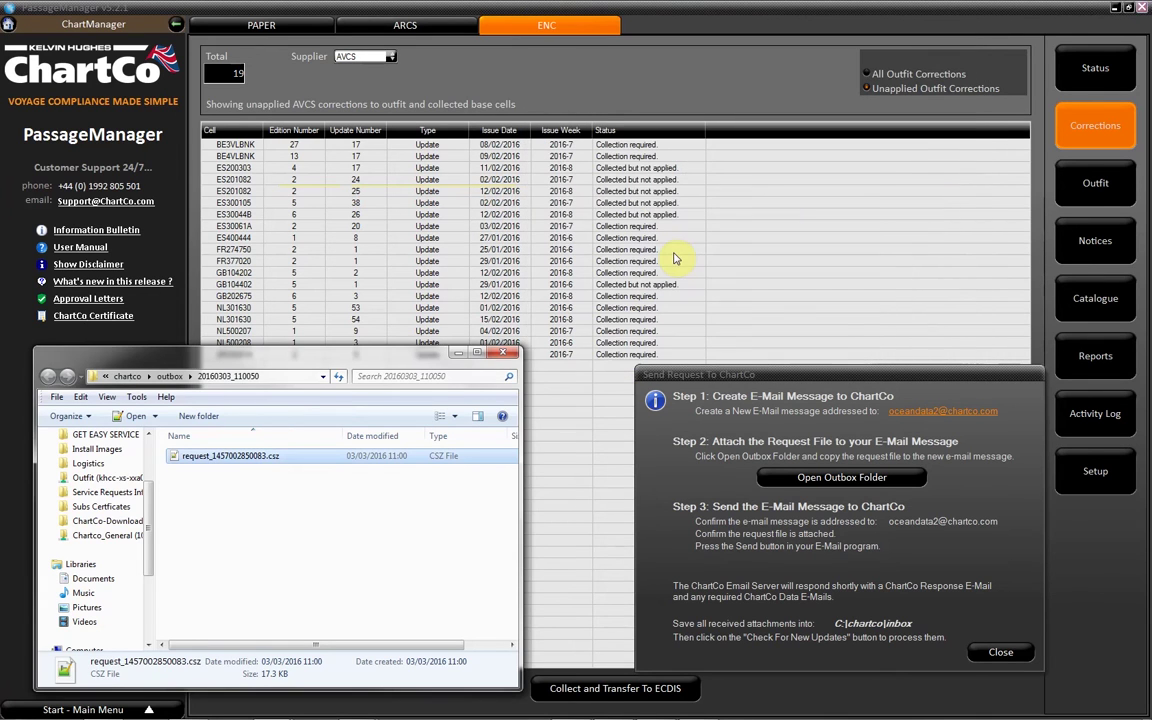
pyautogui.click(503, 352)
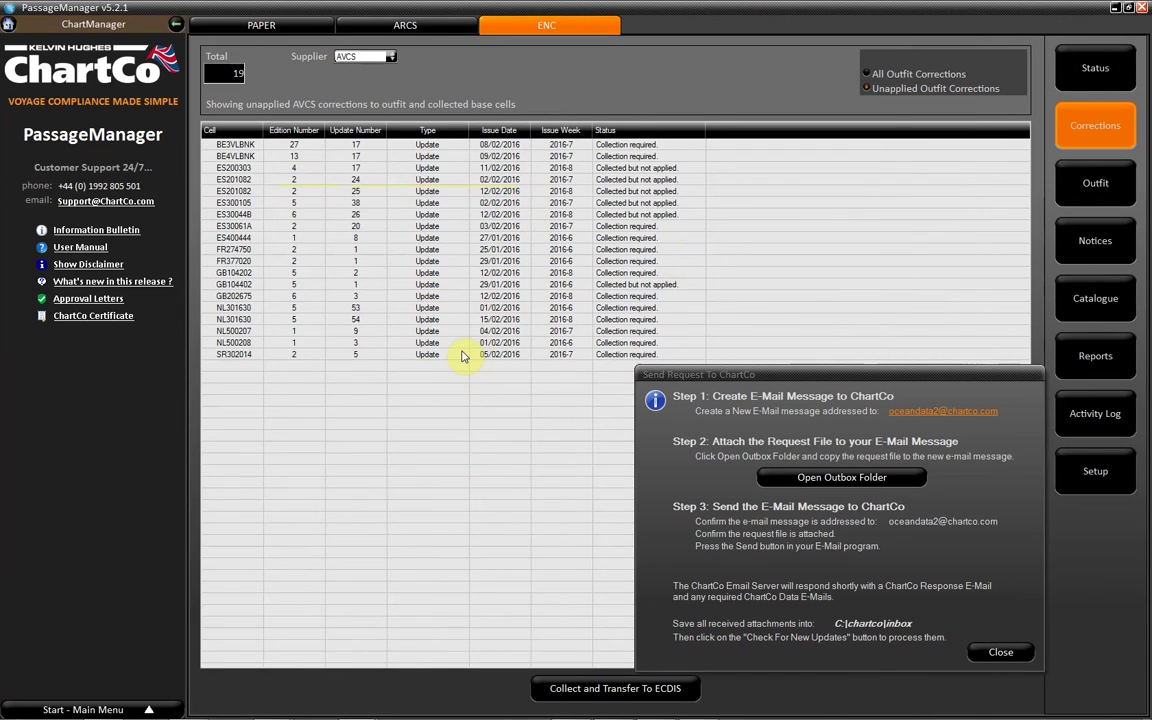
# Close the Send Request To ChartCo instructions and switch to the Outlook inbox with ChartCo's replies
pyautogui.click(977, 650)
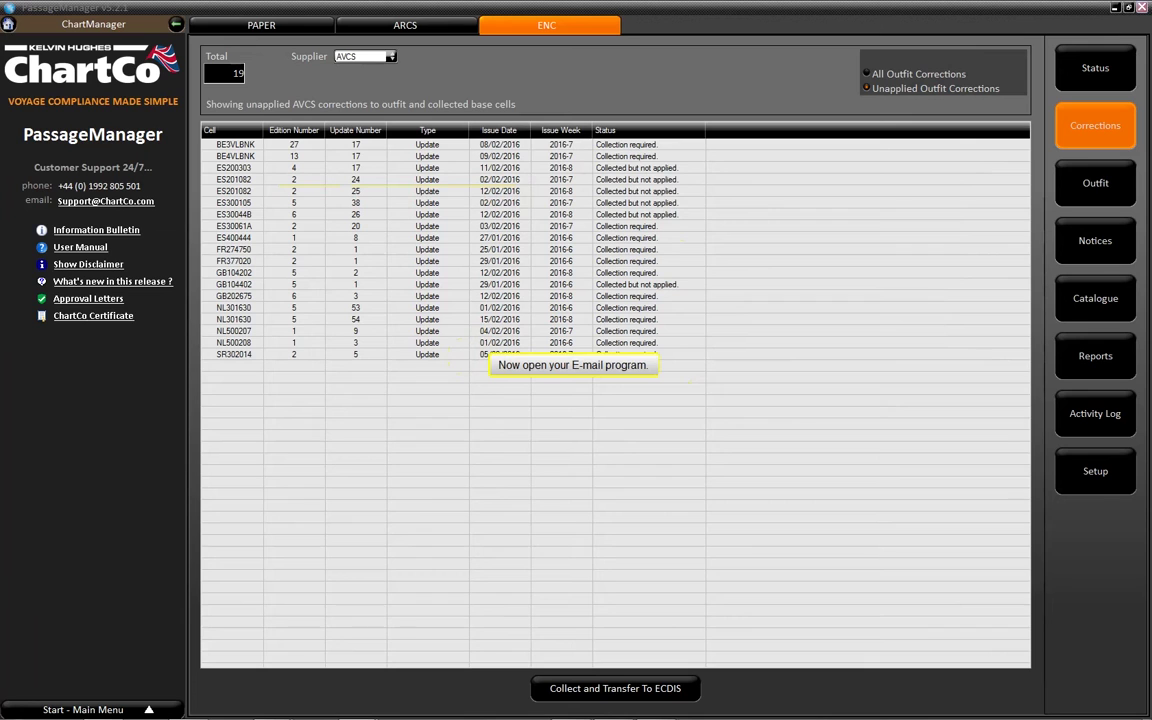
pyautogui.hotkey('alt', 'Tab')
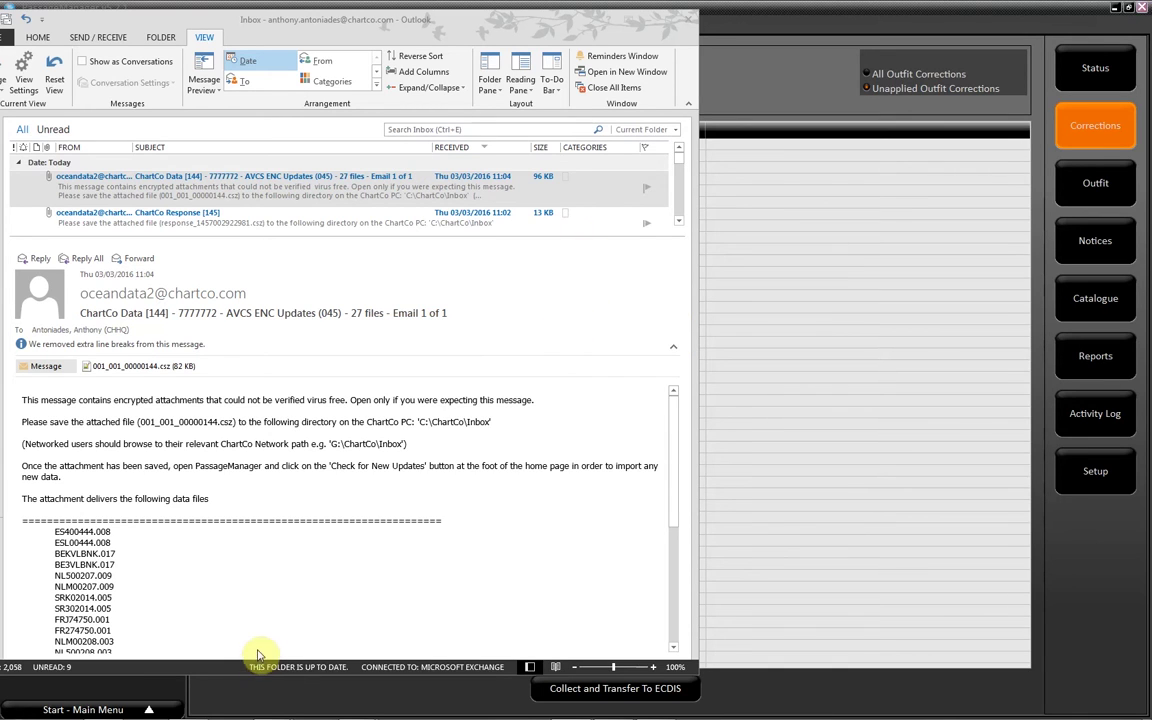
# Save response_1457002922981.csz and 001_001_00000144.csz from the ChartCo e-mails into C:\ChartCo\inbox
pyautogui.moveTo(270, 712)
pyautogui.click(190, 585)
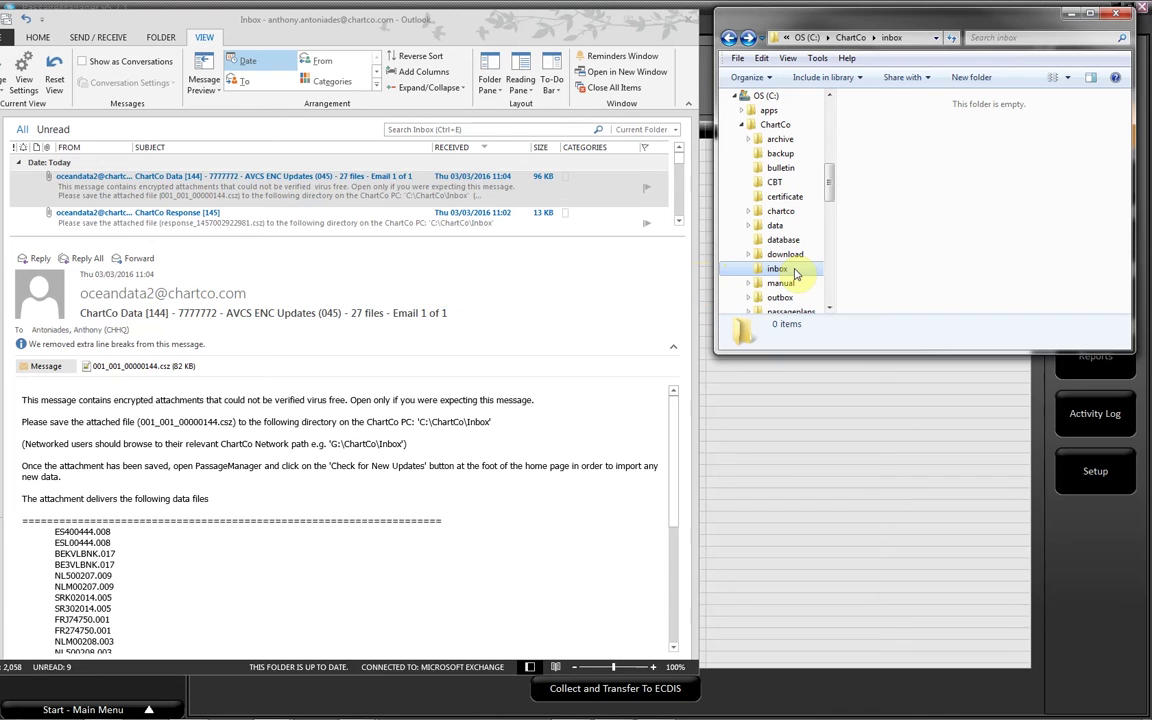
pyautogui.click(205, 212)
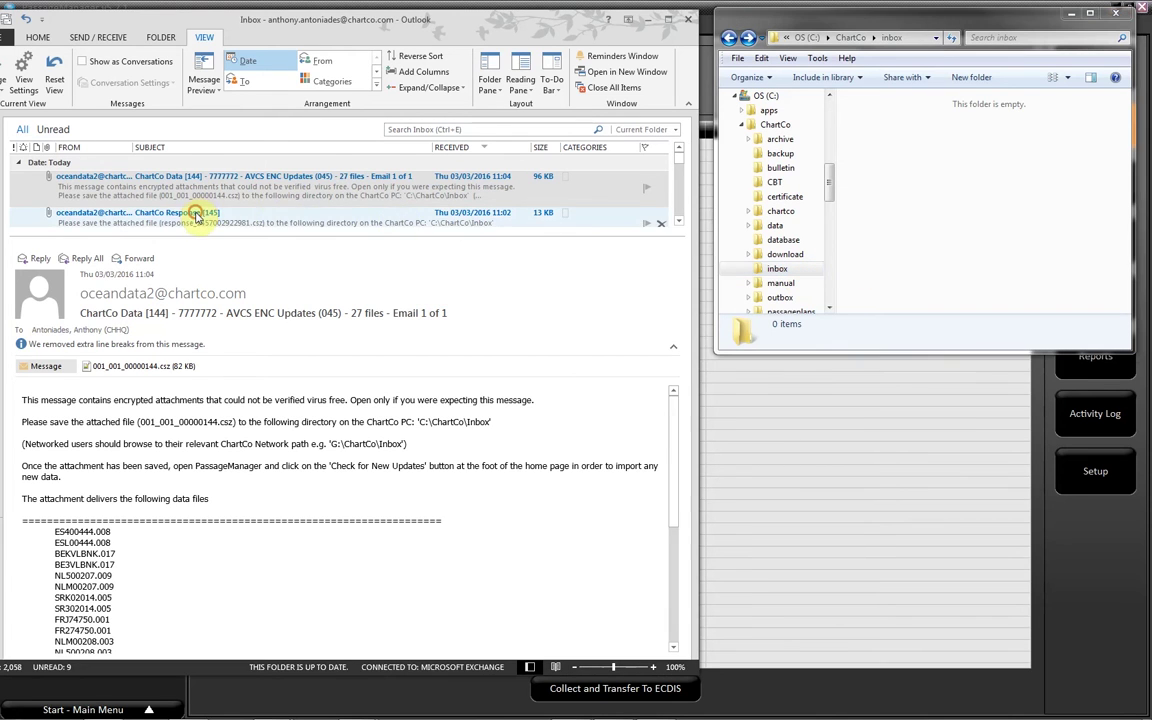
pyautogui.moveTo(155, 366); pyautogui.dragTo(908, 185)
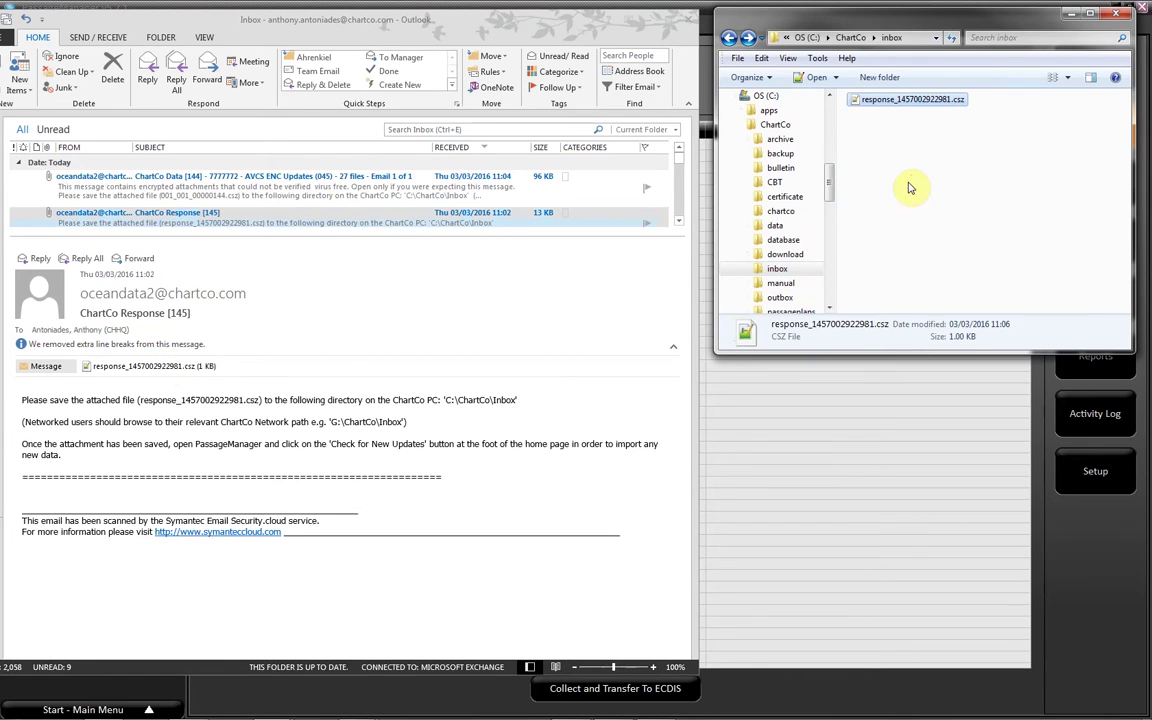
pyautogui.click(137, 186)
pyautogui.moveTo(162, 366); pyautogui.dragTo(905, 224)
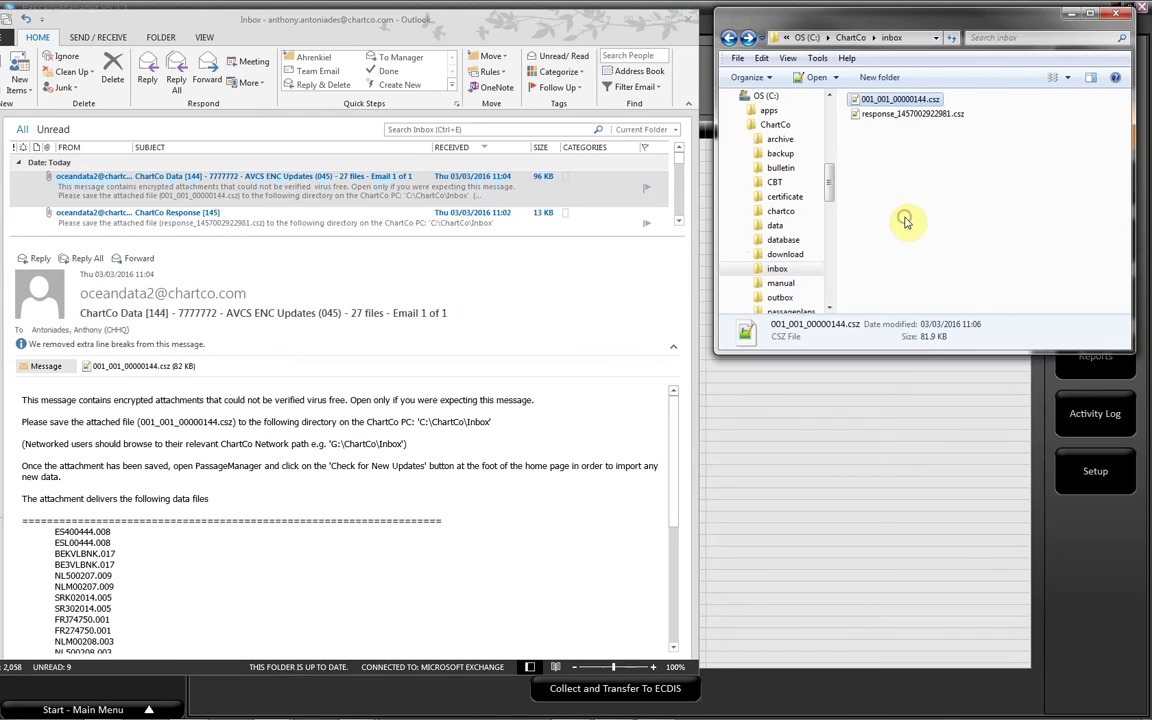
pyautogui.click(648, 21)
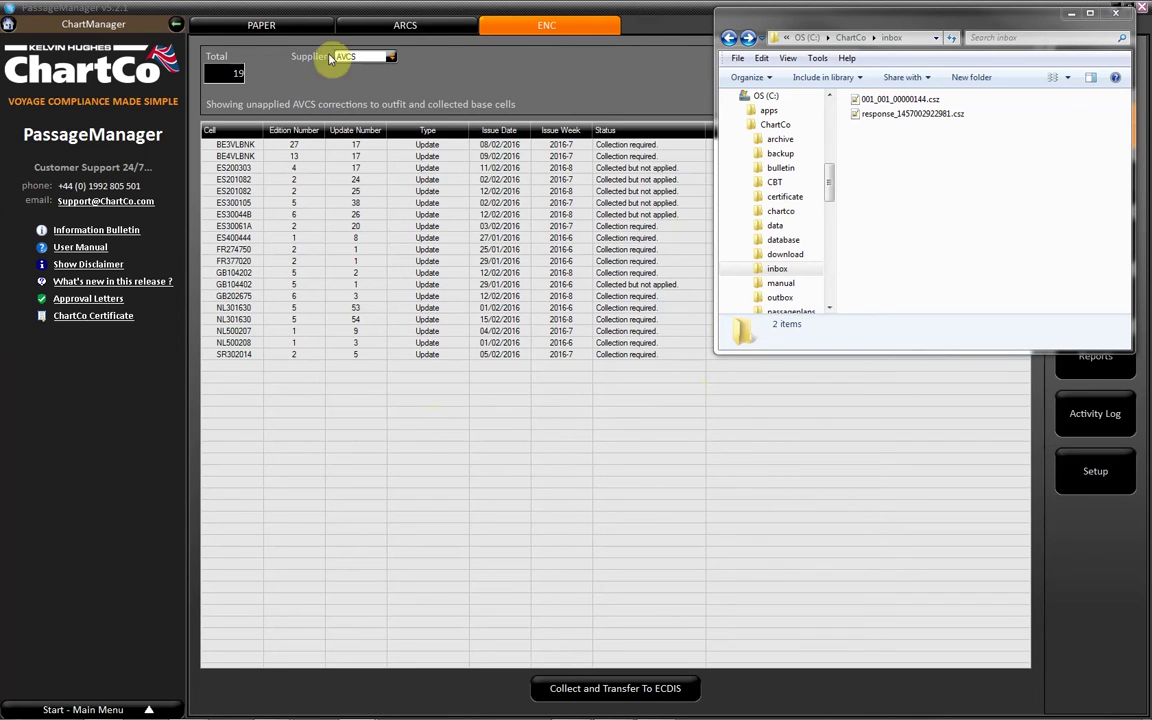
# Back in PassageManager's home page, import the saved ChartCo files with Check for New Updates
pyautogui.click(52, 22)
pyautogui.click(9, 24)
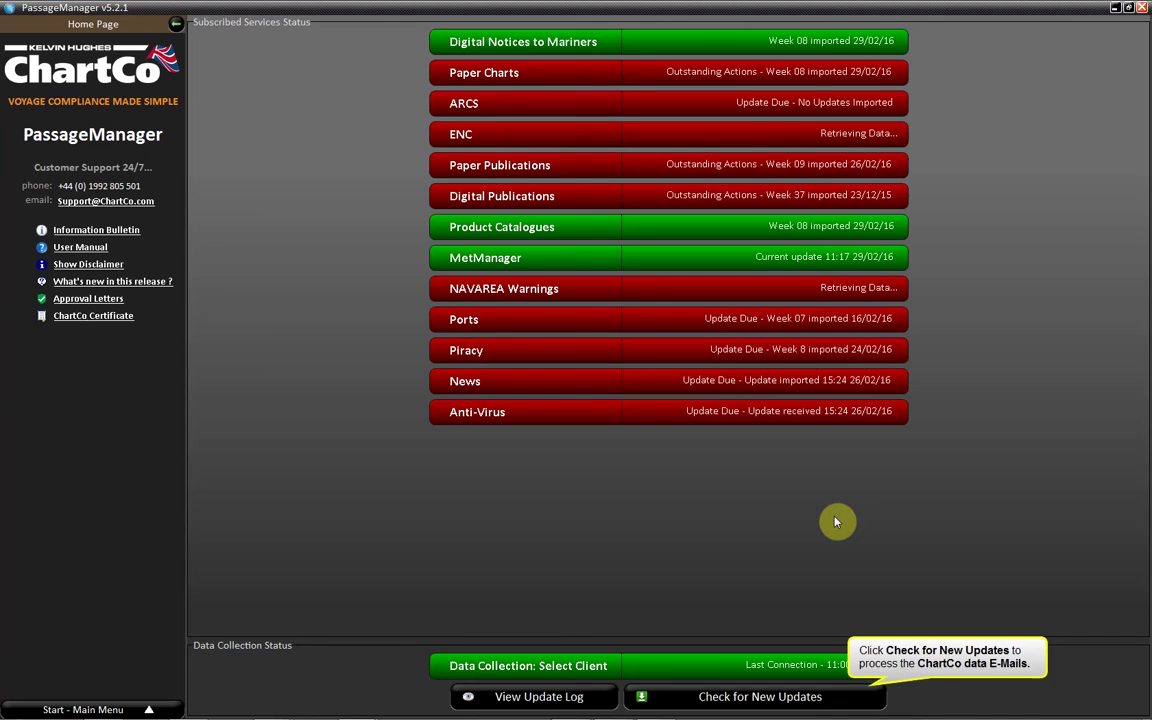
pyautogui.click(864, 694)
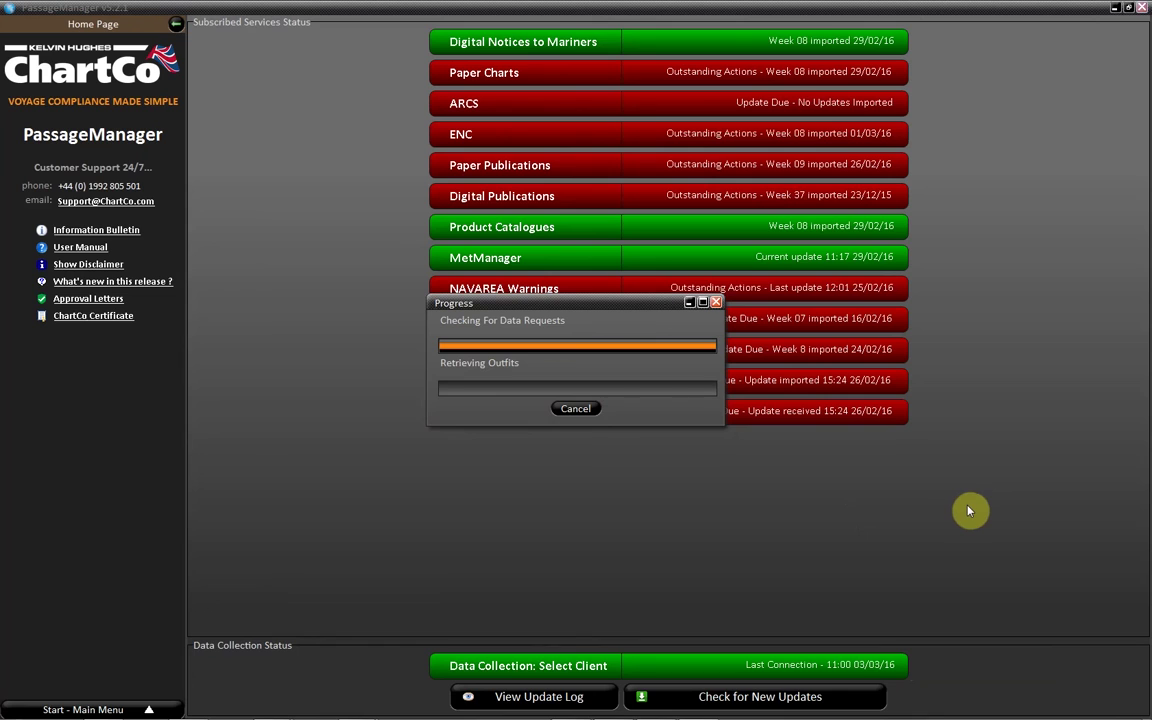
# Open ENC Transfer Data listing the Master ECDIS with USB Drive as transfer media
pyautogui.click(531, 134)
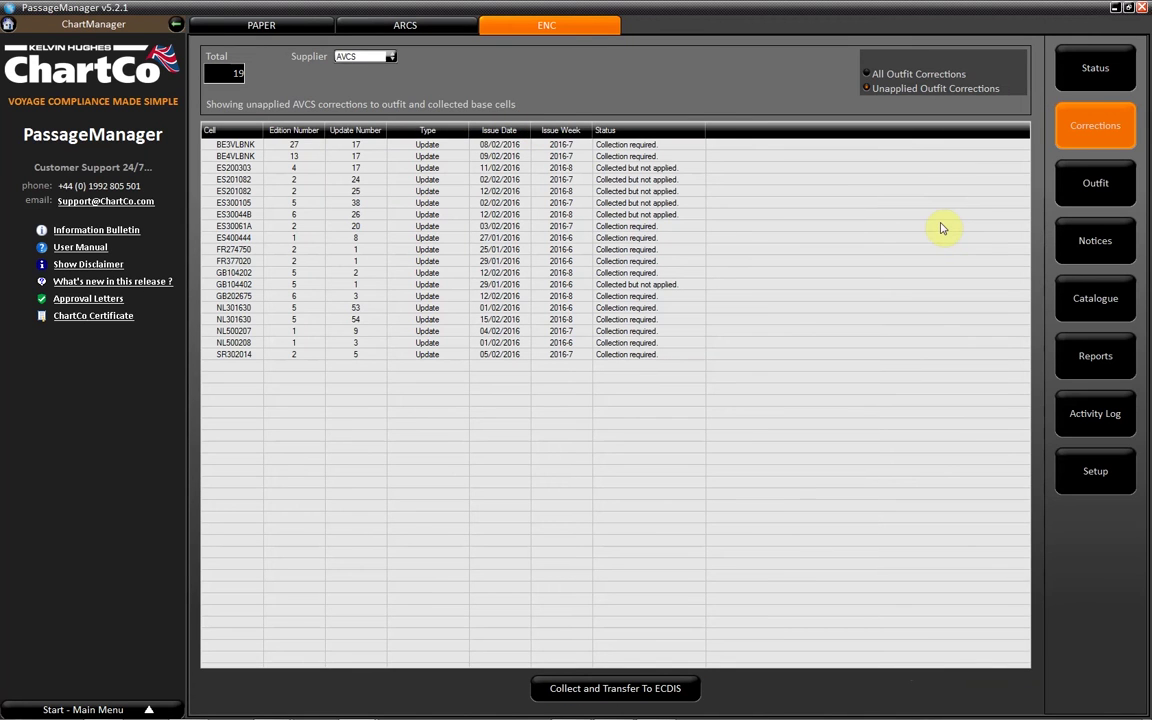
pyautogui.click(689, 689)
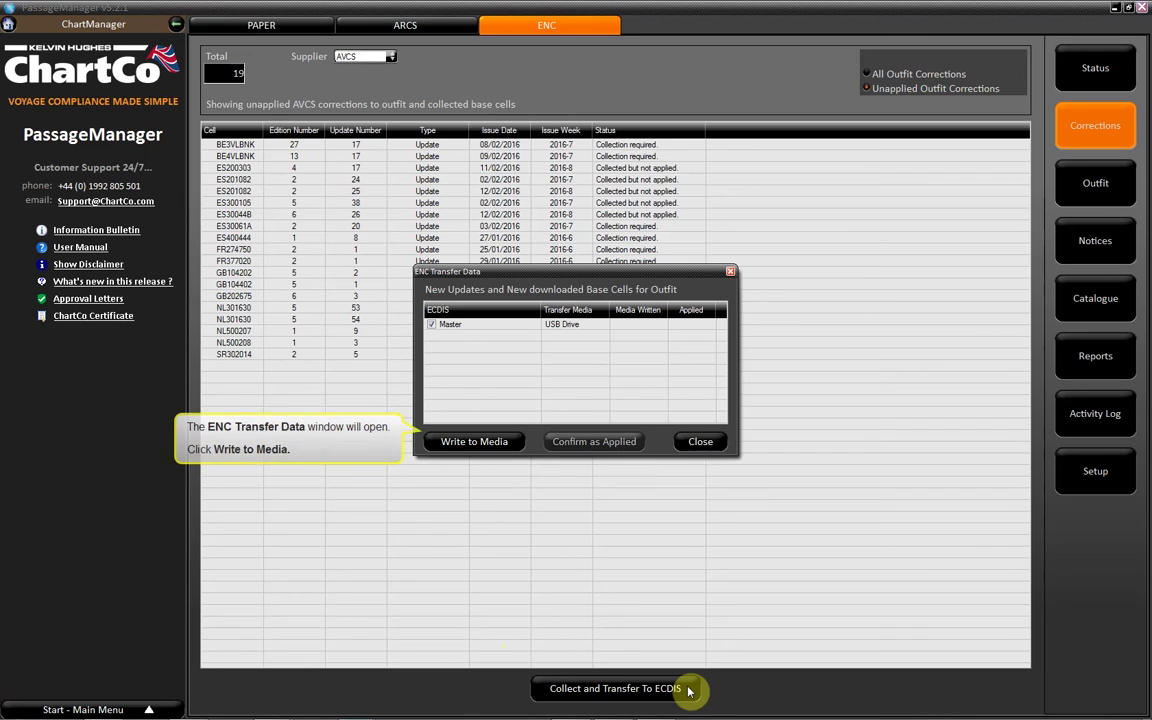
# Write the ENC updates to USB drive D:\ and close once Data Written OK appears
pyautogui.click(516, 443)
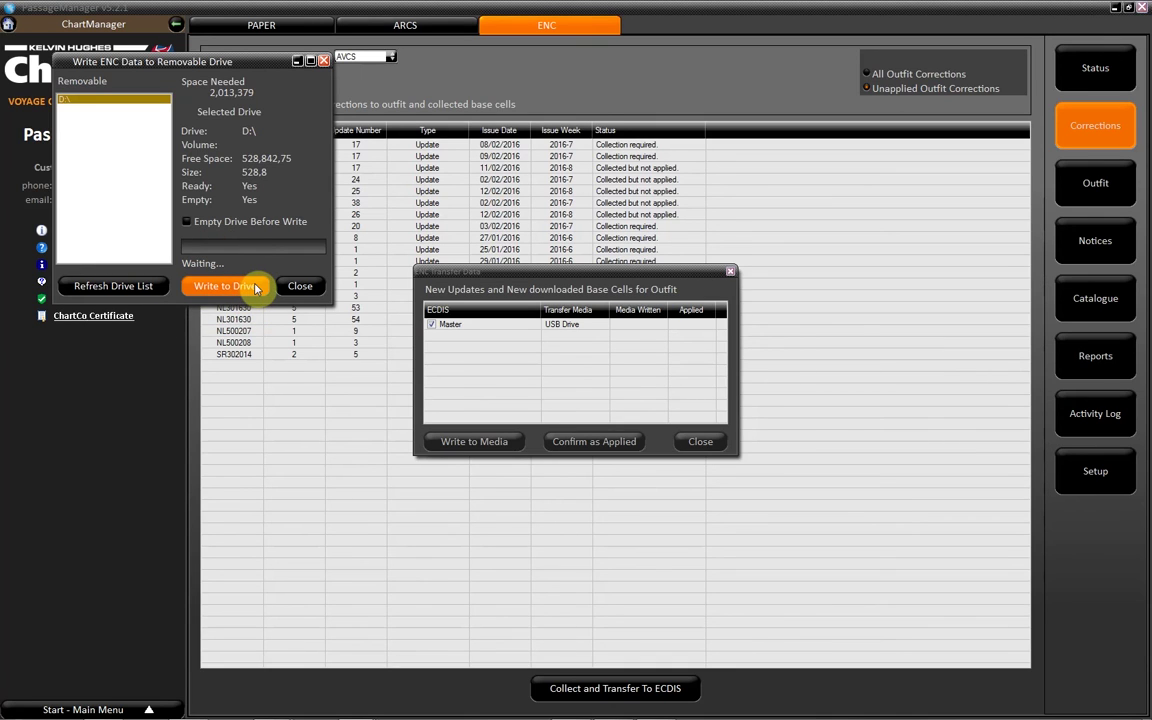
pyautogui.click(255, 287)
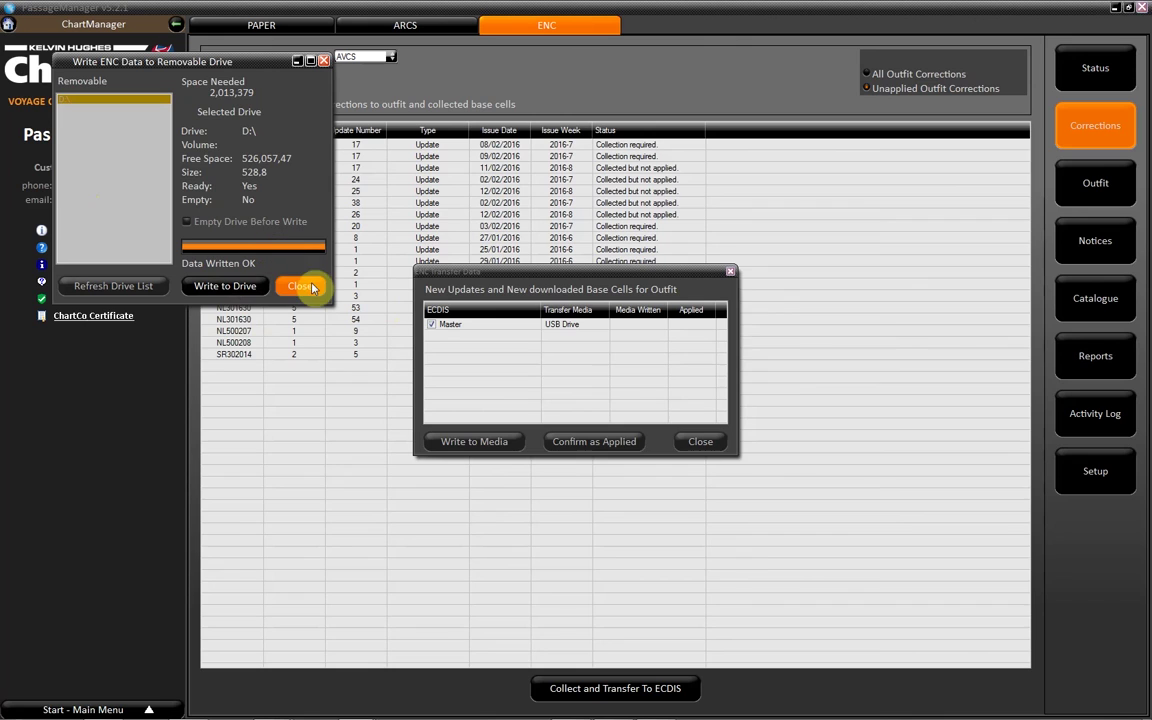
pyautogui.click(300, 287)
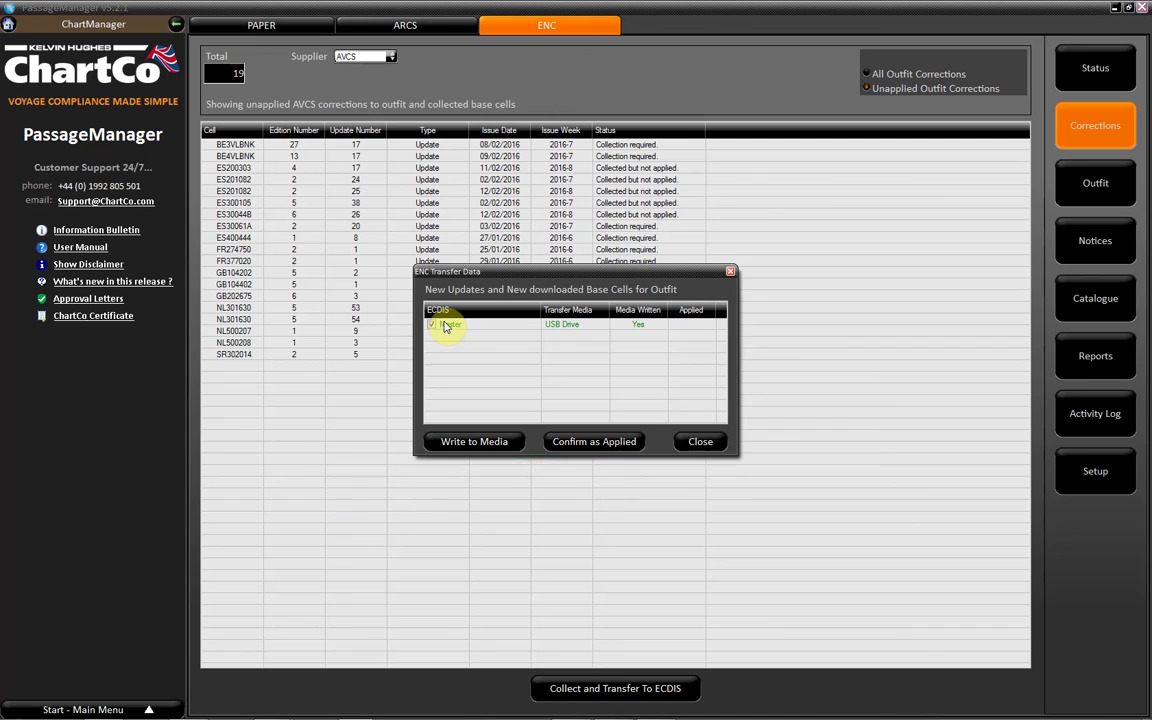
# Confirm the Master ECDIS updates as applied, then list All Outfit Corrections
pyautogui.click(641, 441)
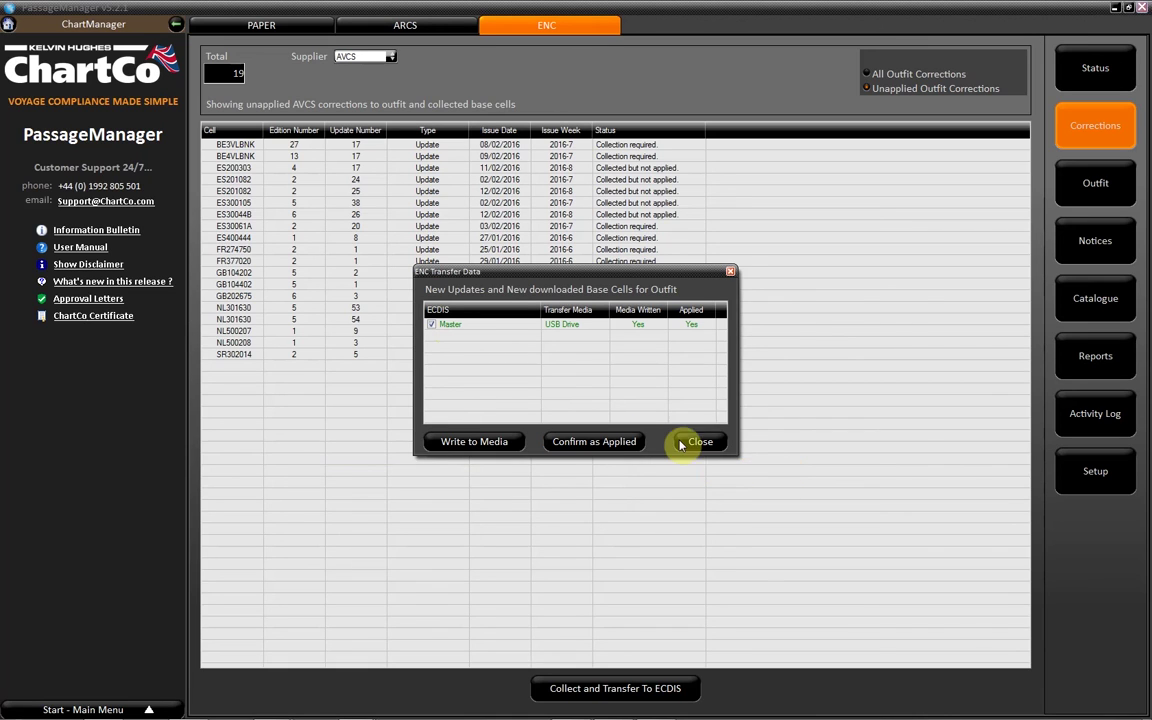
pyautogui.click(718, 445)
pyautogui.click(868, 74)
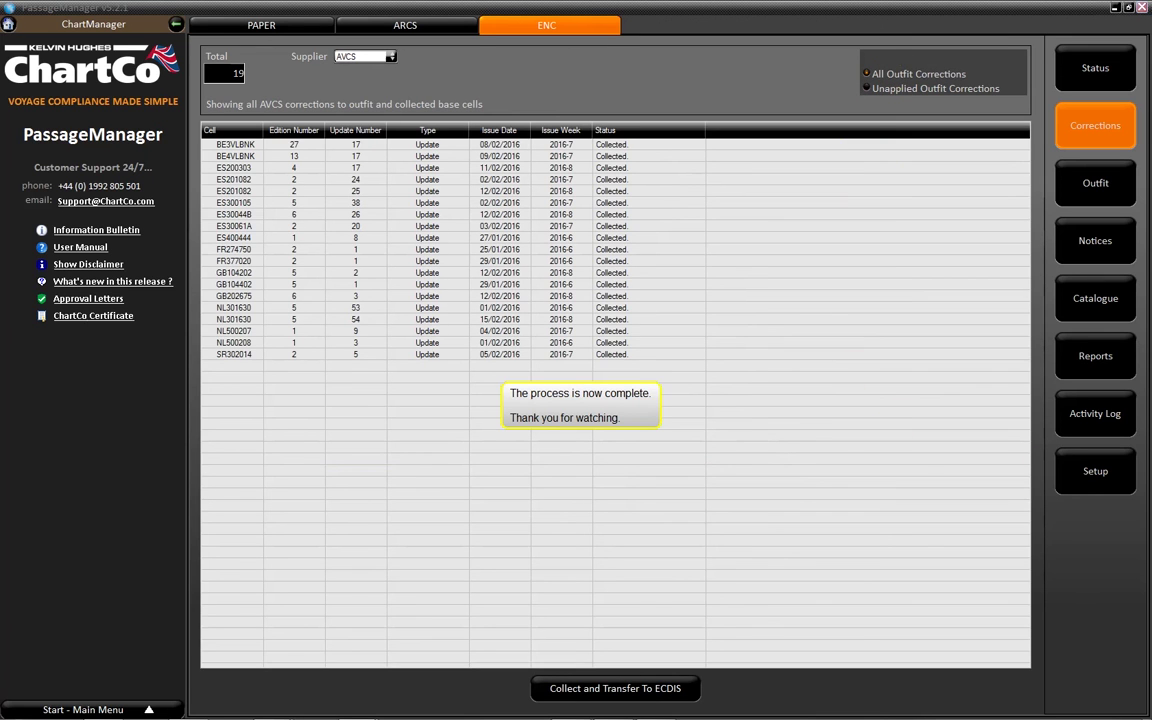